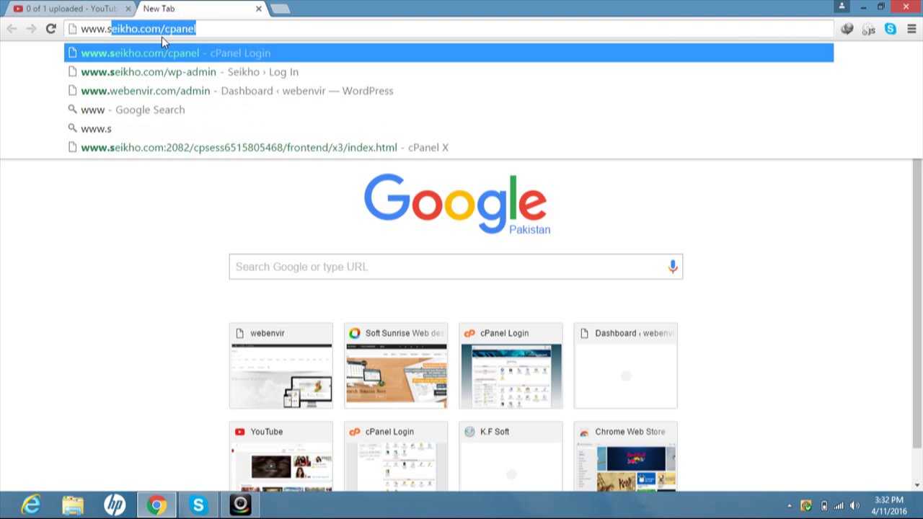
{"action": "left_click", "coordinate": [174, 72]}
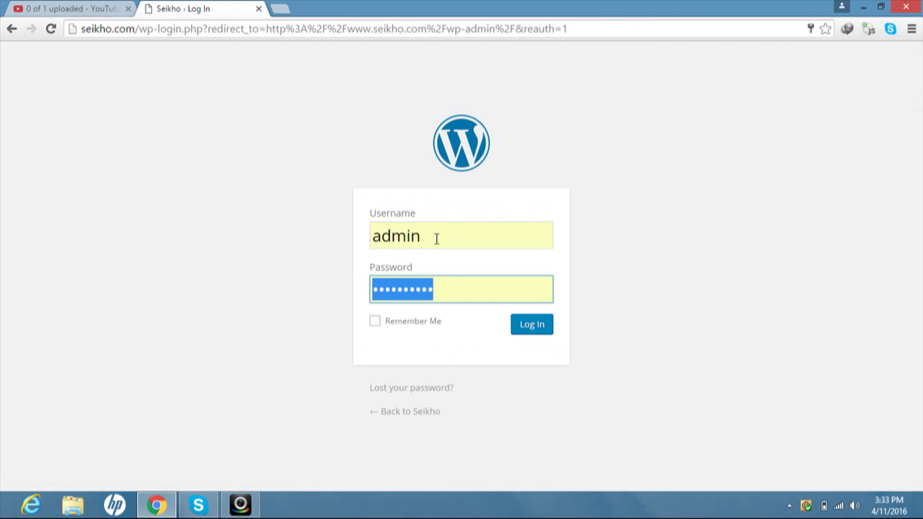
{"action": "left_click", "coordinate": [386, 324]}
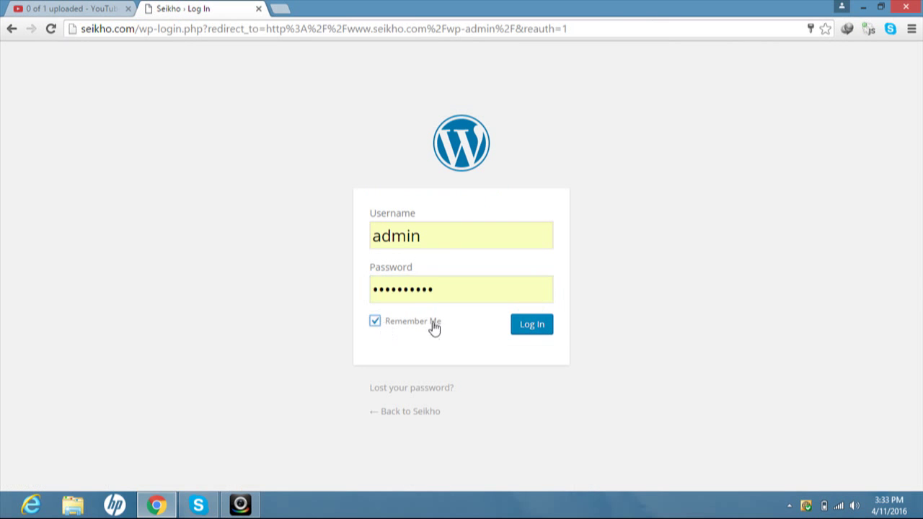
{"action": "left_click", "coordinate": [524, 330]}
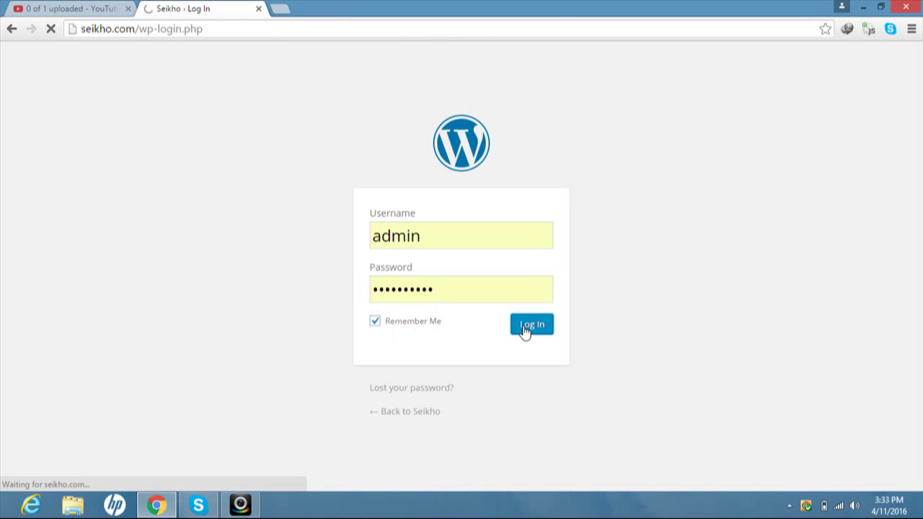
{"action": "double_click", "coordinate": [448, 276]}
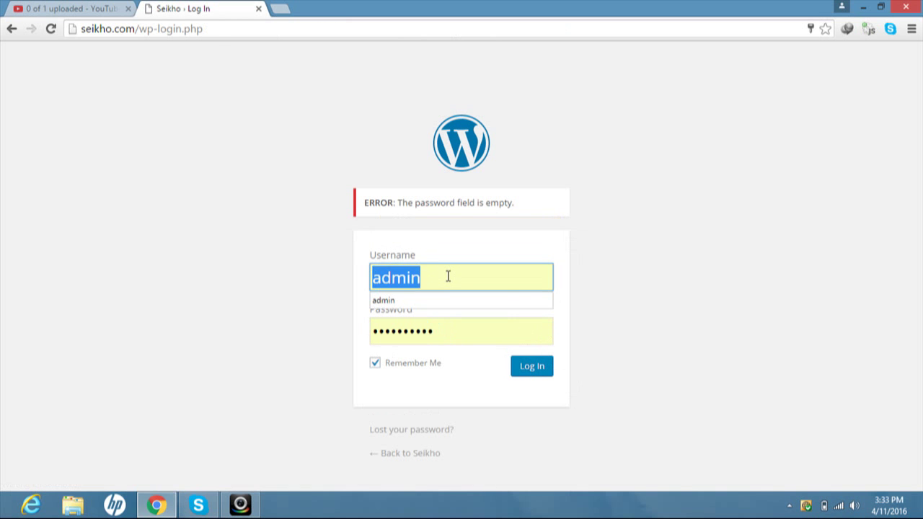
{"action": "key", "text": "BackSpace"}
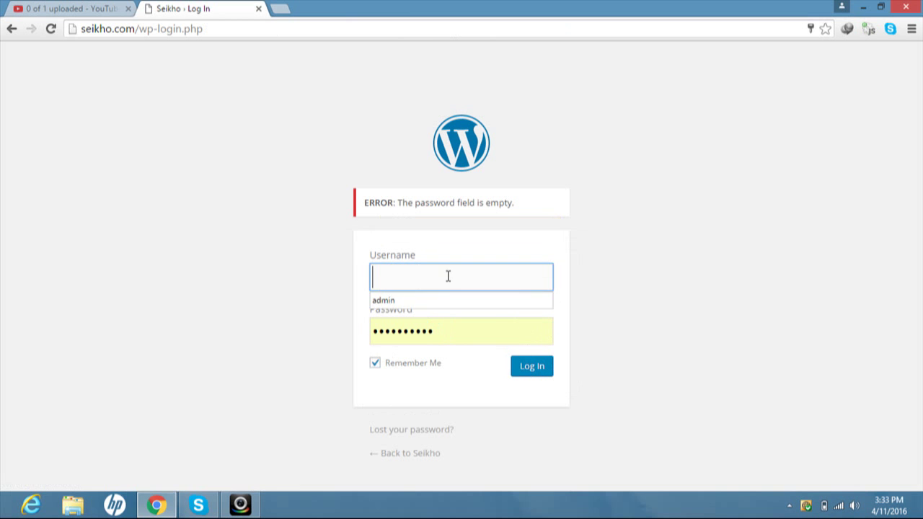
{"action": "left_click", "coordinate": [414, 305]}
{"action": "left_click", "coordinate": [537, 368]}
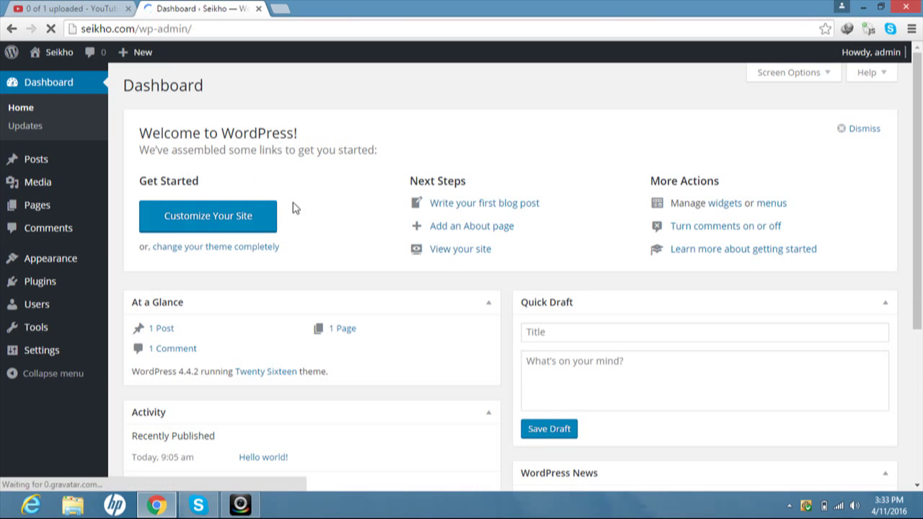
- Open the installed themes page and look over the details of the Twenty Sixteen theme
{"action": "mouse_move", "coordinate": [72, 256]}
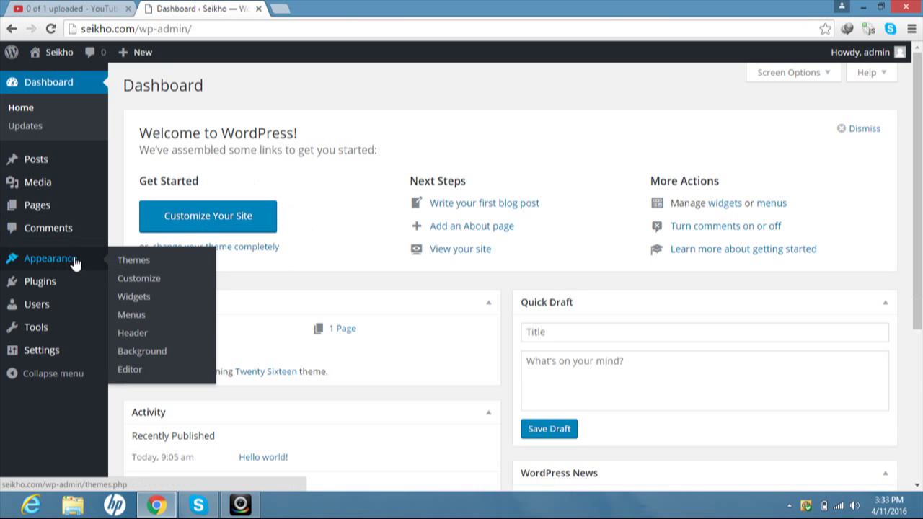
{"action": "left_click", "coordinate": [75, 265]}
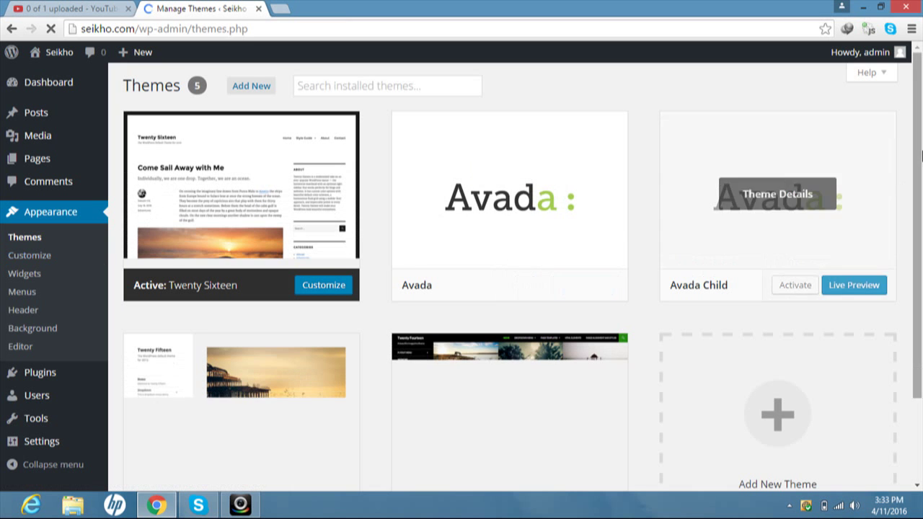
{"action": "left_click_drag", "start_coordinate": [917, 175], "coordinate": [916, 229]}
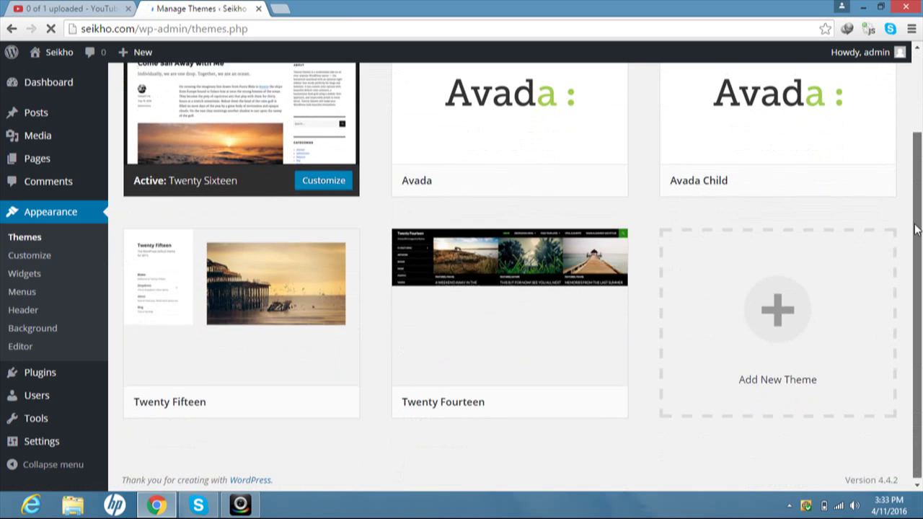
{"action": "scroll", "coordinate": [916, 230], "scroll_direction": "up", "scroll_amount": 2}
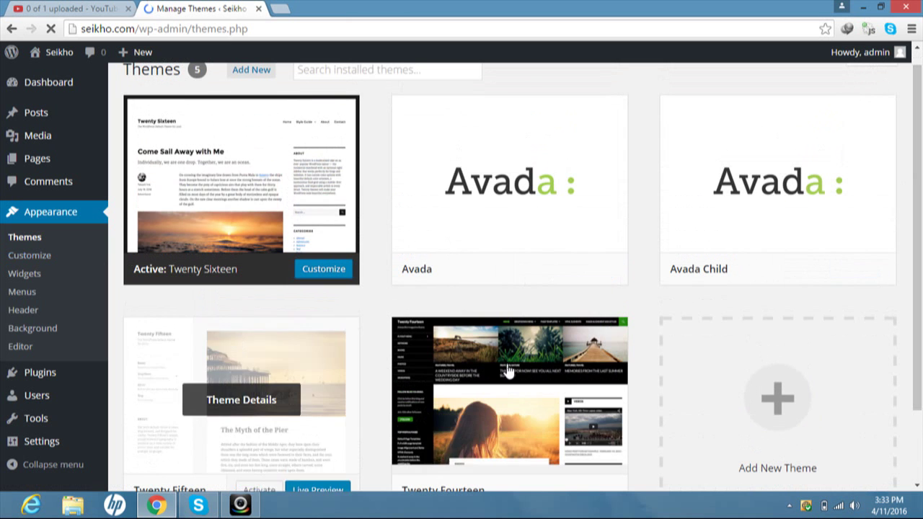
{"action": "left_click", "coordinate": [204, 199]}
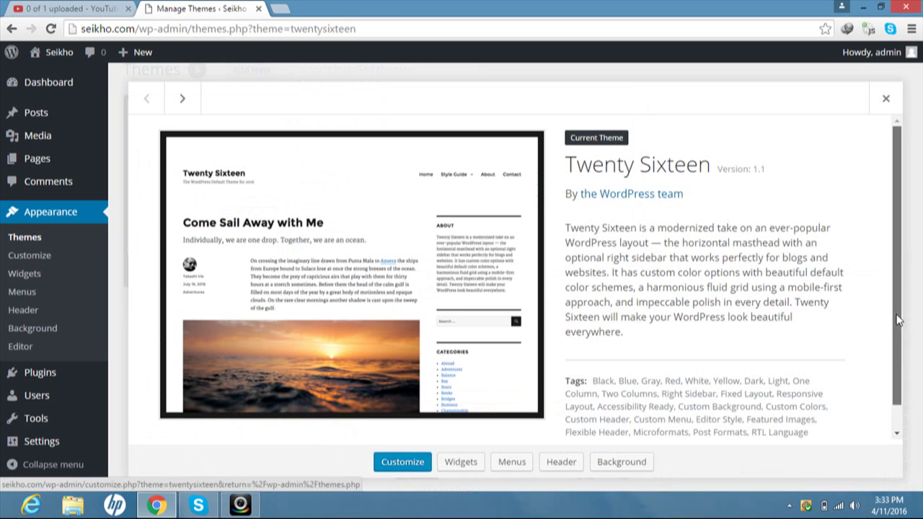
{"action": "scroll", "coordinate": [891, 318], "scroll_direction": "down", "scroll_amount": 1}
{"action": "left_click", "coordinate": [887, 99]}
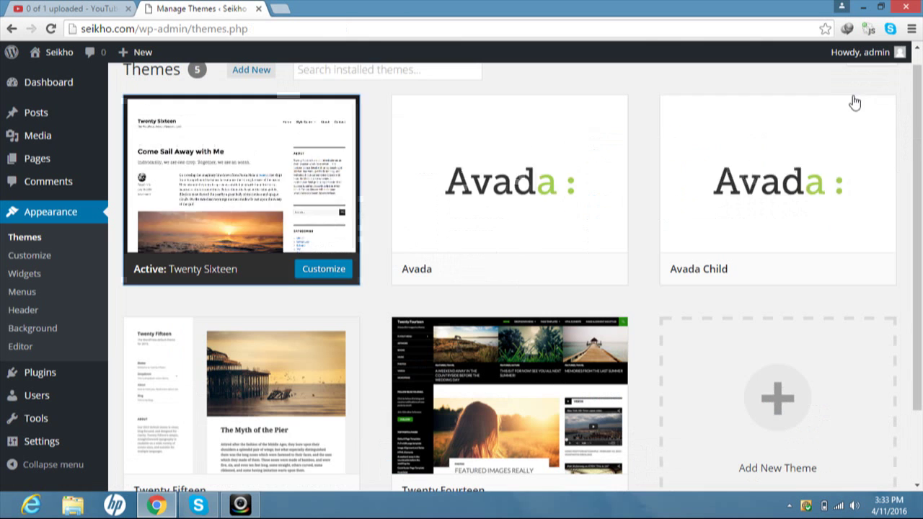
- Delete the unused Twenty Fifteen and Twenty Fourteen themes, confirming each deletion
{"action": "left_click", "coordinate": [238, 419]}
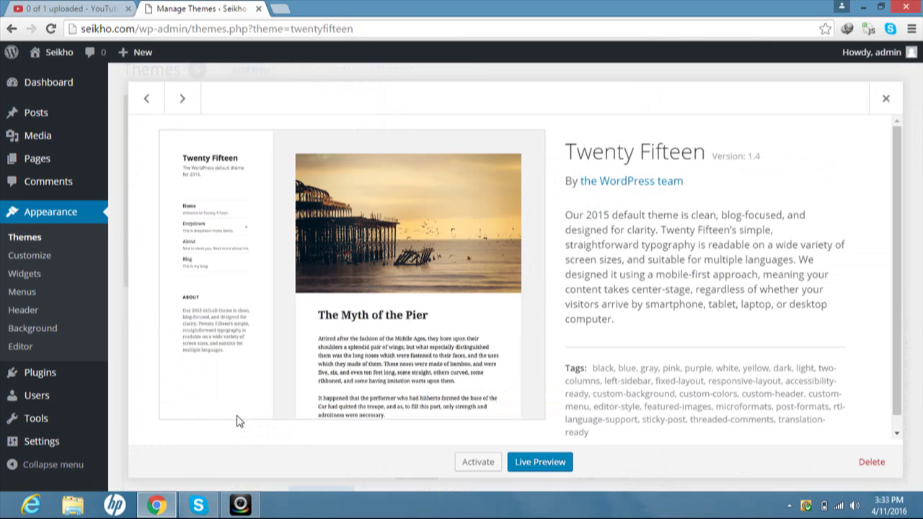
{"action": "left_click", "coordinate": [862, 462]}
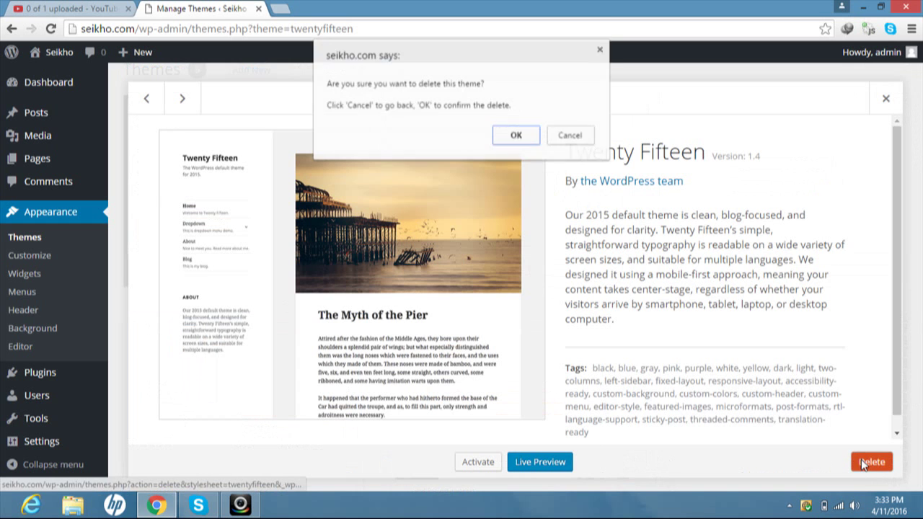
{"action": "left_click", "coordinate": [513, 135]}
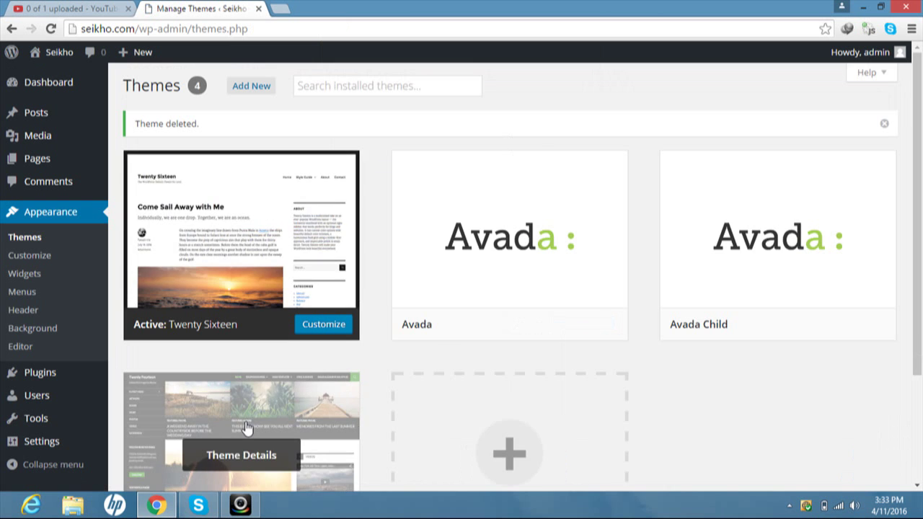
{"action": "left_click", "coordinate": [249, 426]}
{"action": "left_click", "coordinate": [871, 465]}
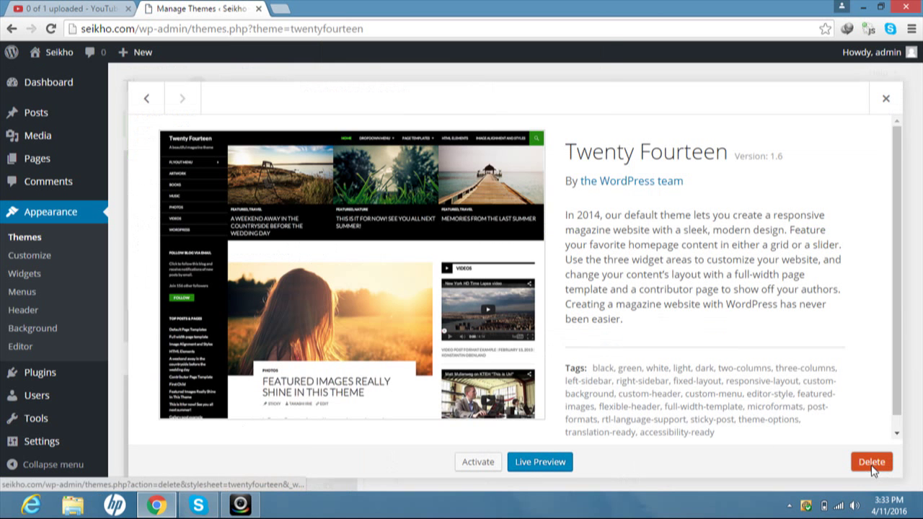
{"action": "left_click", "coordinate": [516, 137]}
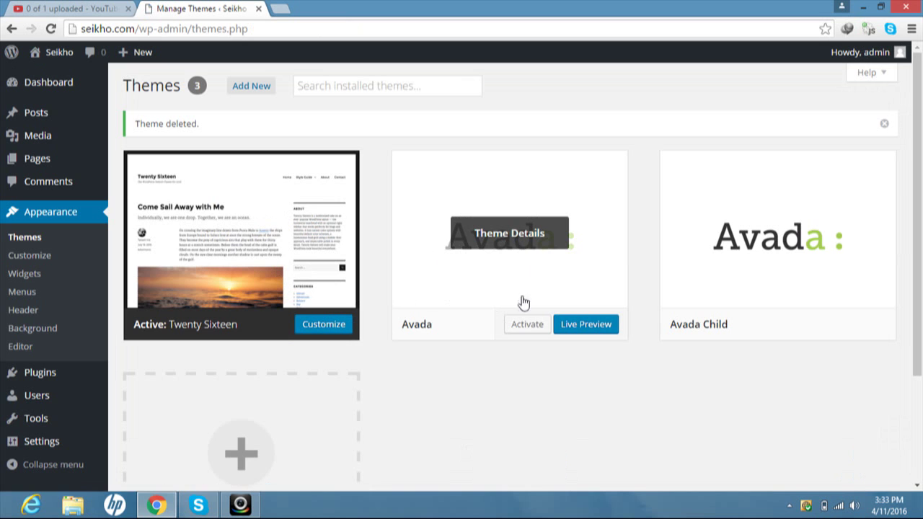
- Activate the Avada theme and bulk-install its Fusion Core, LayerSlider WP and Revolution Slider plugins
{"action": "left_click", "coordinate": [528, 325]}
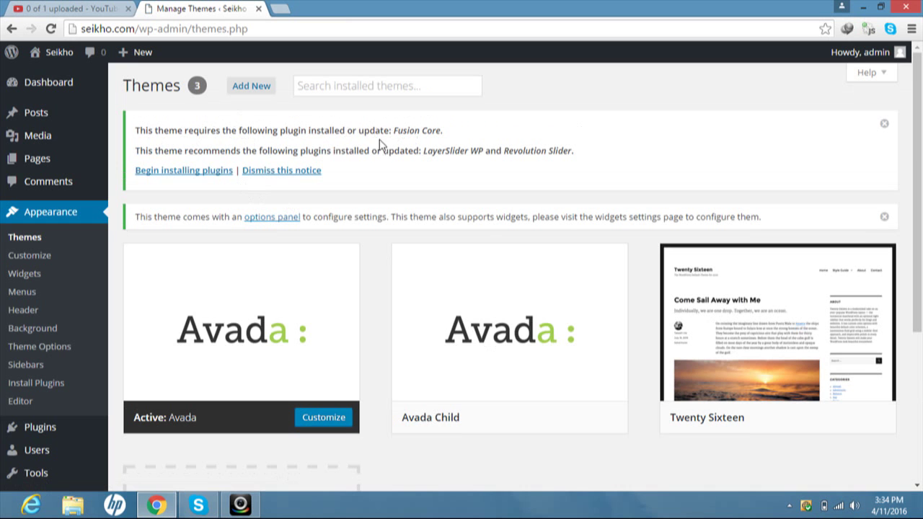
{"action": "left_click", "coordinate": [212, 171]}
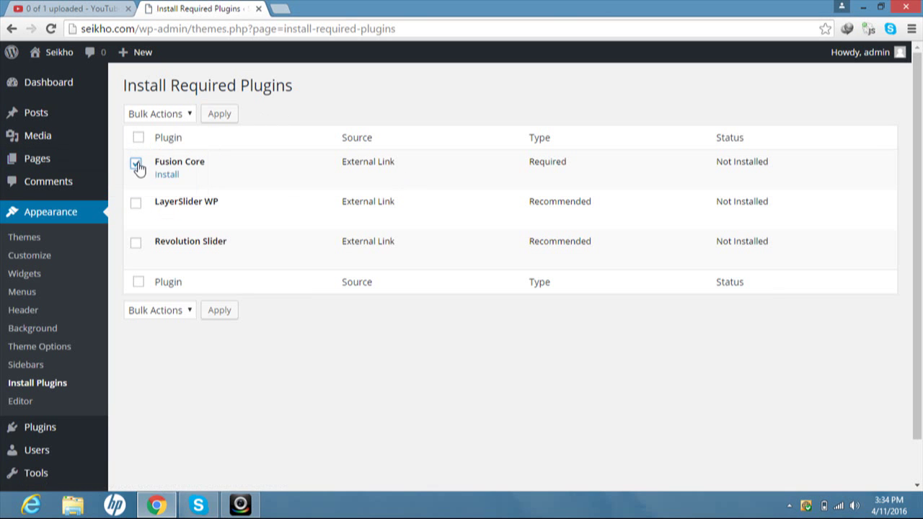
{"action": "left_click", "coordinate": [135, 205]}
{"action": "left_click", "coordinate": [136, 244]}
{"action": "left_click", "coordinate": [186, 114]}
{"action": "left_click", "coordinate": [181, 142]}
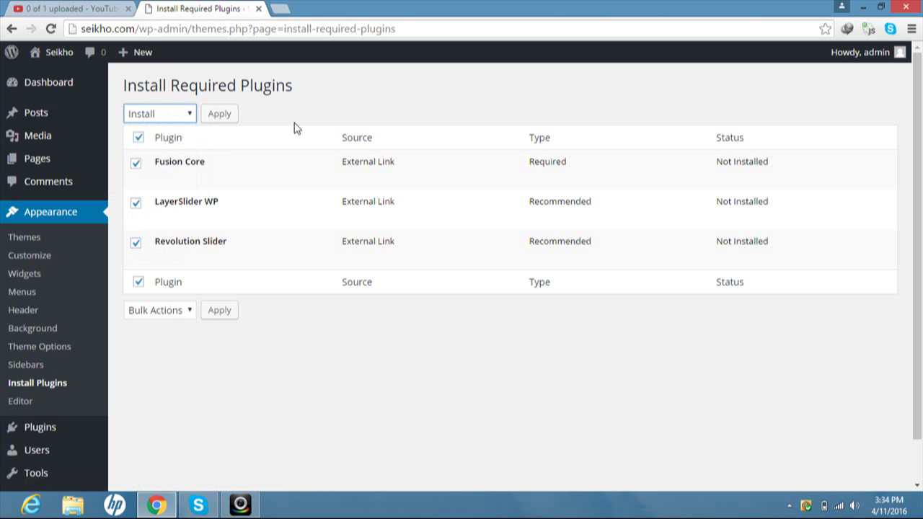
{"action": "left_click", "coordinate": [220, 115]}
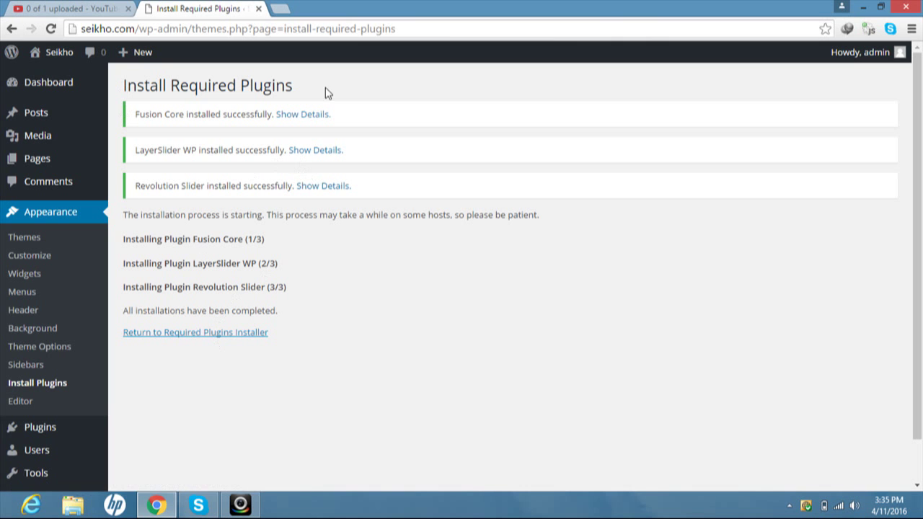
- Return to the installed themes and delete the Twenty Sixteen theme
{"action": "left_click", "coordinate": [35, 238]}
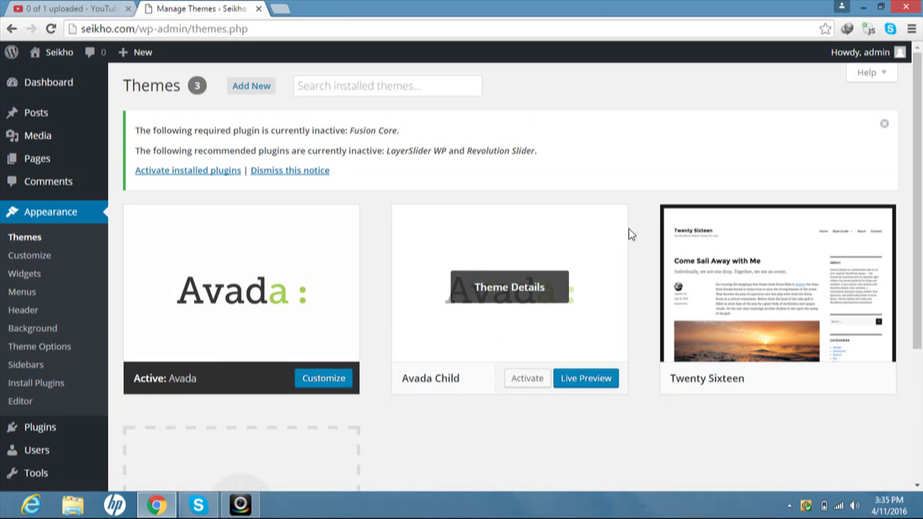
{"action": "left_click", "coordinate": [752, 288]}
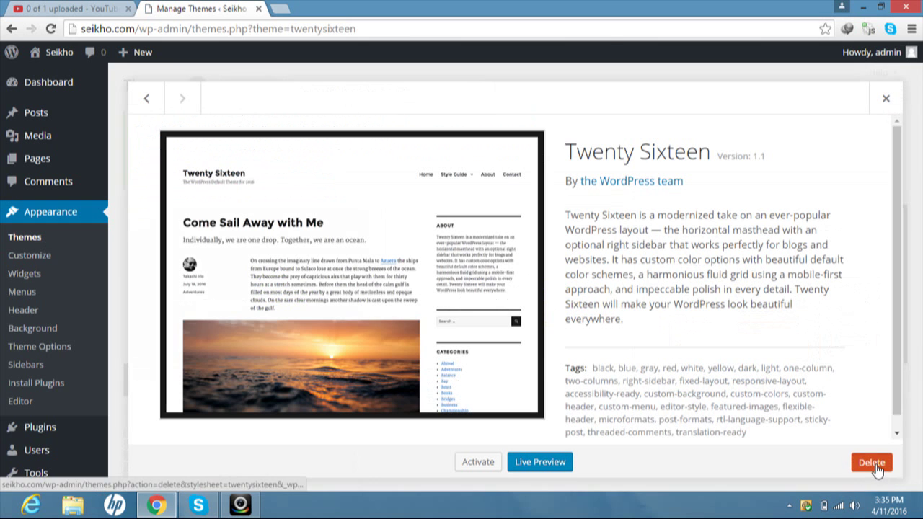
{"action": "left_click", "coordinate": [872, 462]}
{"action": "left_click", "coordinate": [514, 137]}
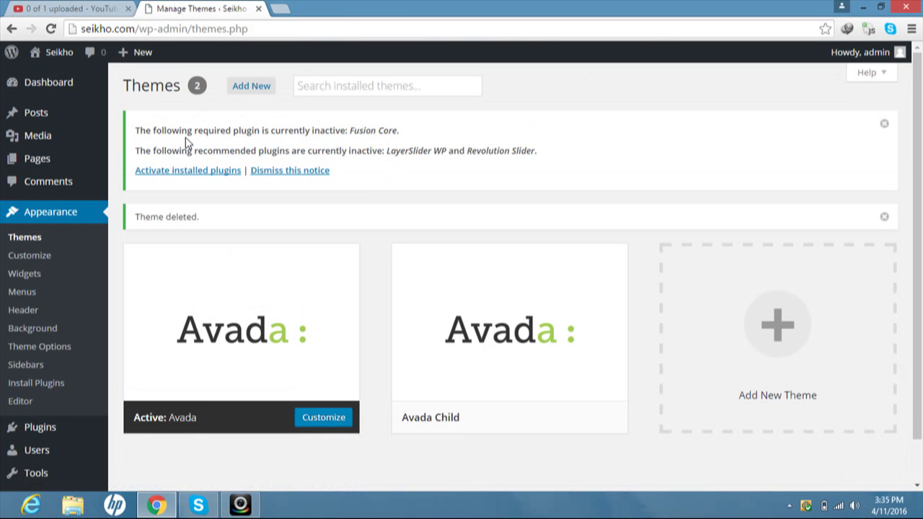
- Activate the installed Fusion Core and LayerSlider WP plugins
{"action": "left_click", "coordinate": [192, 175]}
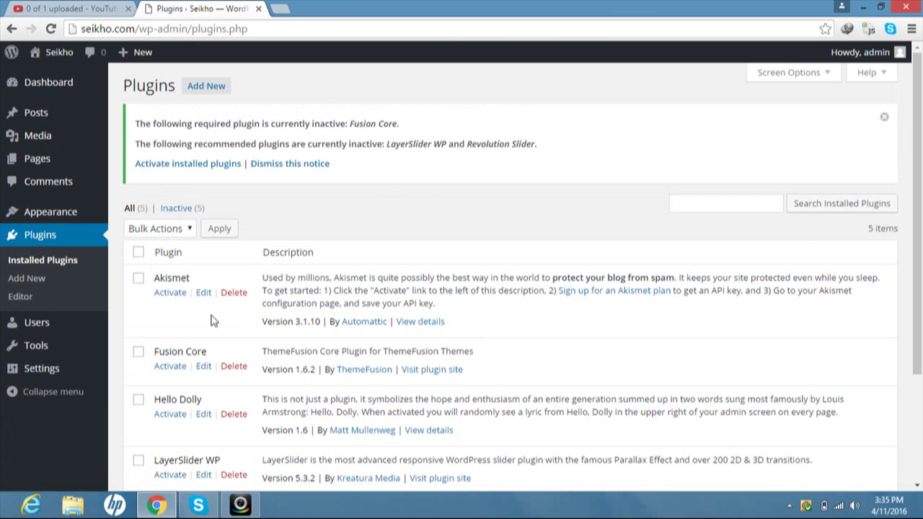
{"action": "left_click", "coordinate": [177, 368]}
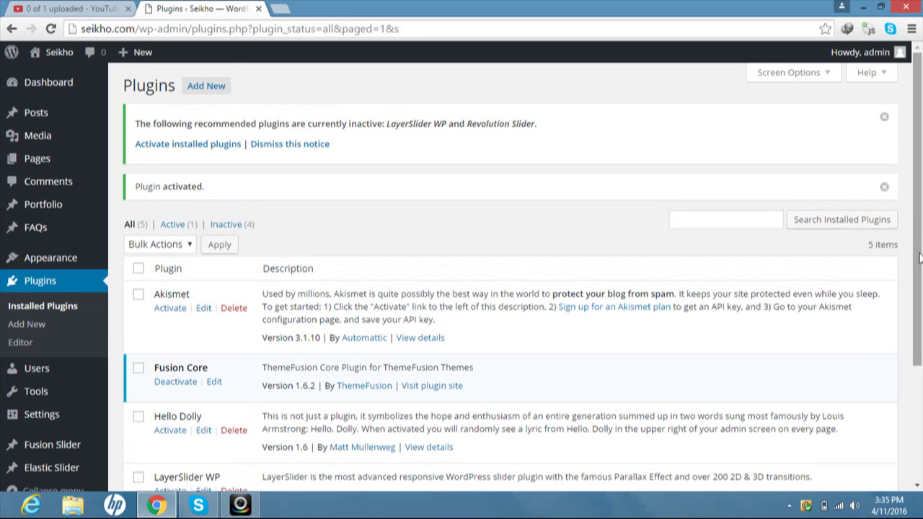
{"action": "left_click_drag", "start_coordinate": [918, 258], "coordinate": [919, 322]}
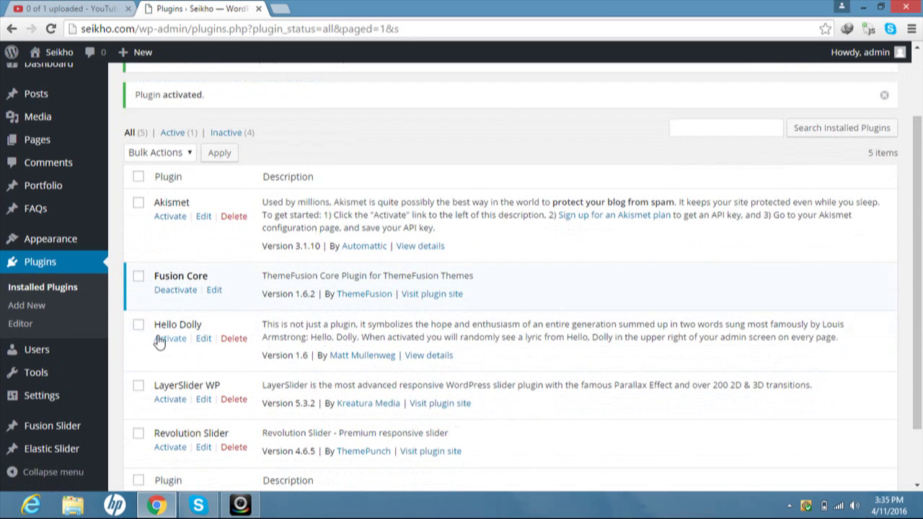
{"action": "left_click", "coordinate": [171, 400]}
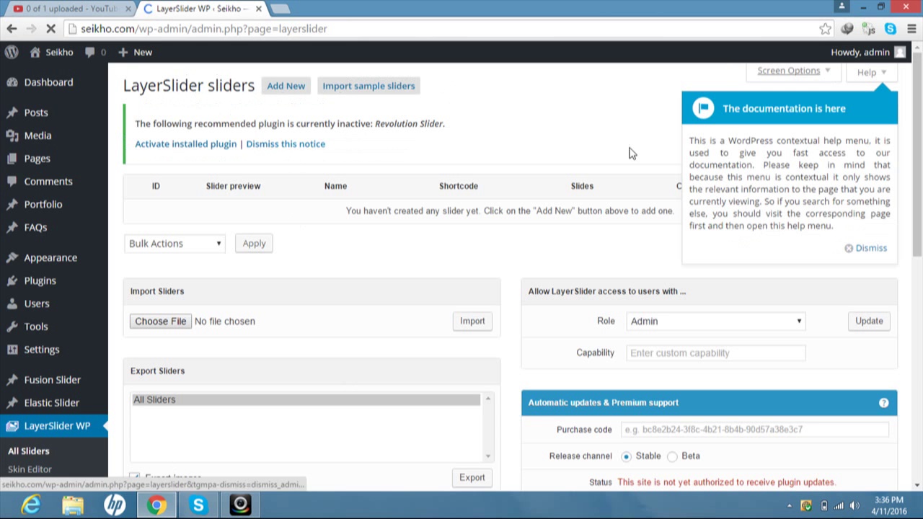
- Dismiss the documentation pointer on the LayerSlider sliders page and look over the page's settings
{"action": "left_click", "coordinate": [854, 252]}
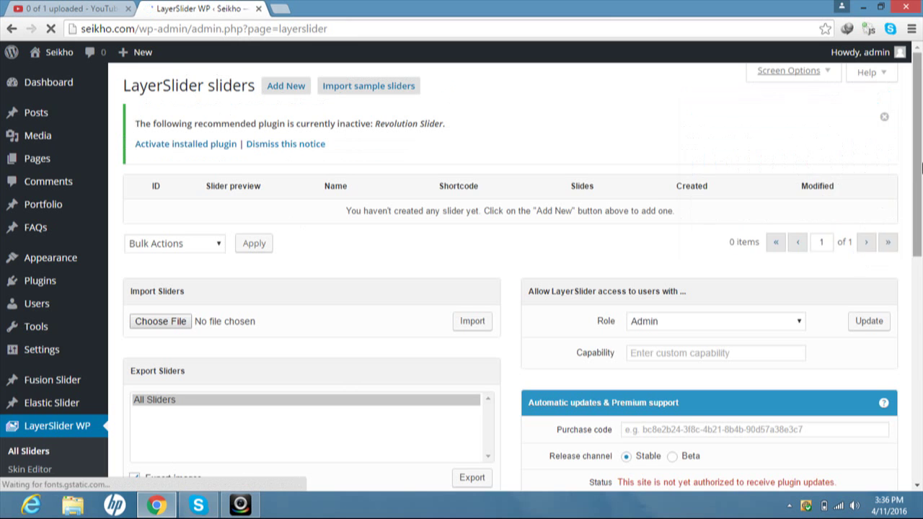
{"action": "scroll", "coordinate": [917, 302], "scroll_direction": "down", "scroll_amount": 2}
{"action": "left_click_drag", "start_coordinate": [920, 372], "coordinate": [919, 167]}
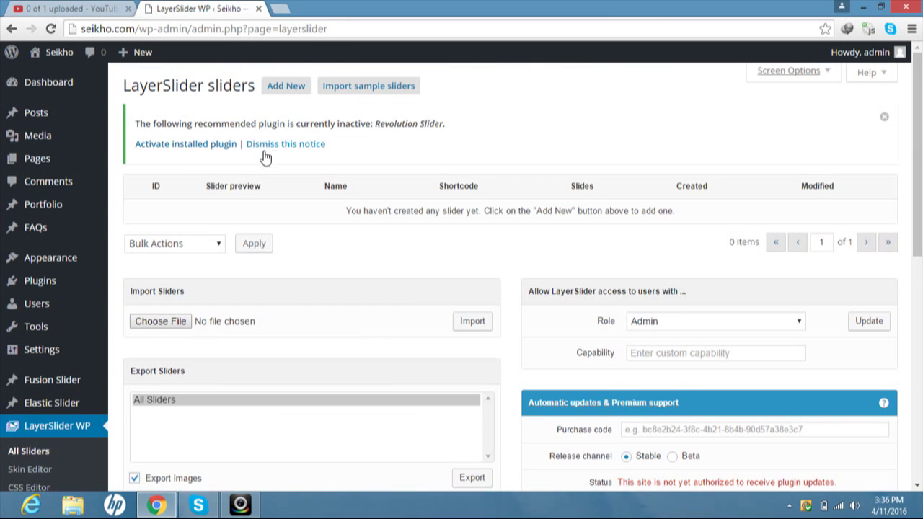
- Activate the Revolution Slider plugin and visit the live Seikho site
{"action": "left_click", "coordinate": [221, 147]}
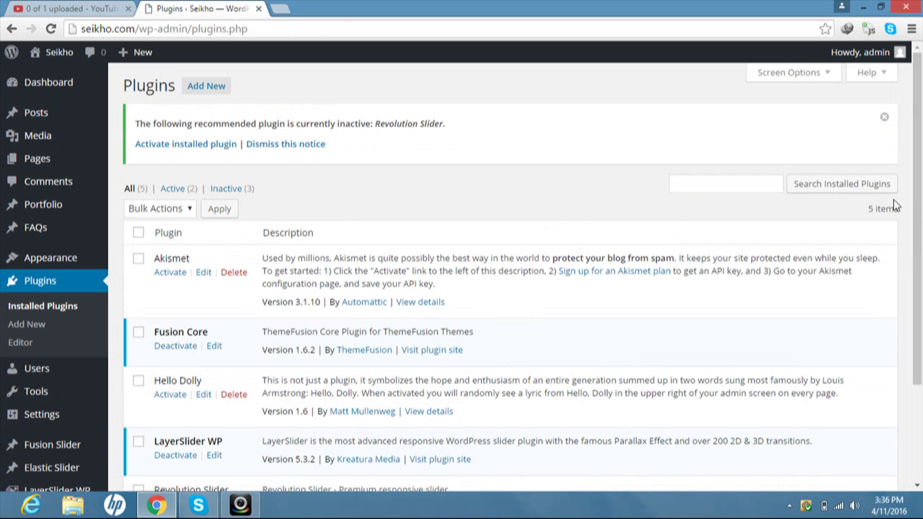
{"action": "left_click_drag", "start_coordinate": [917, 209], "coordinate": [920, 300]}
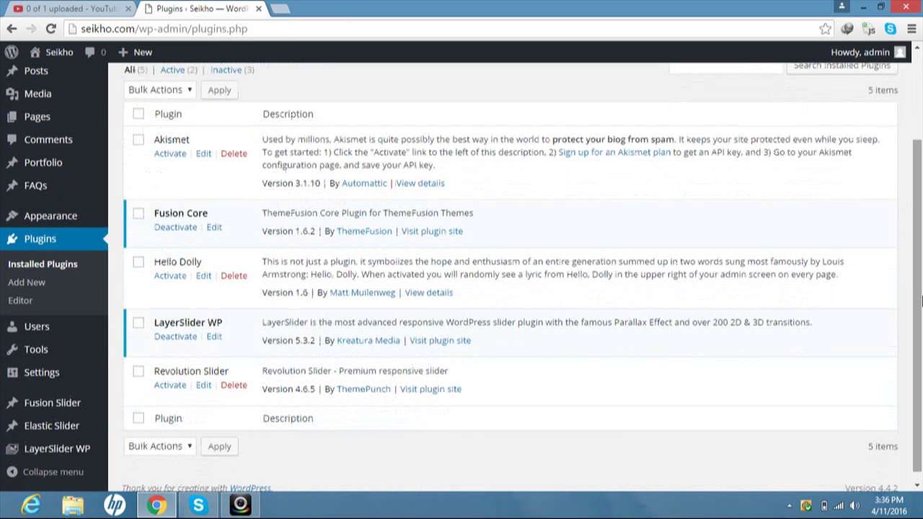
{"action": "left_click", "coordinate": [175, 385]}
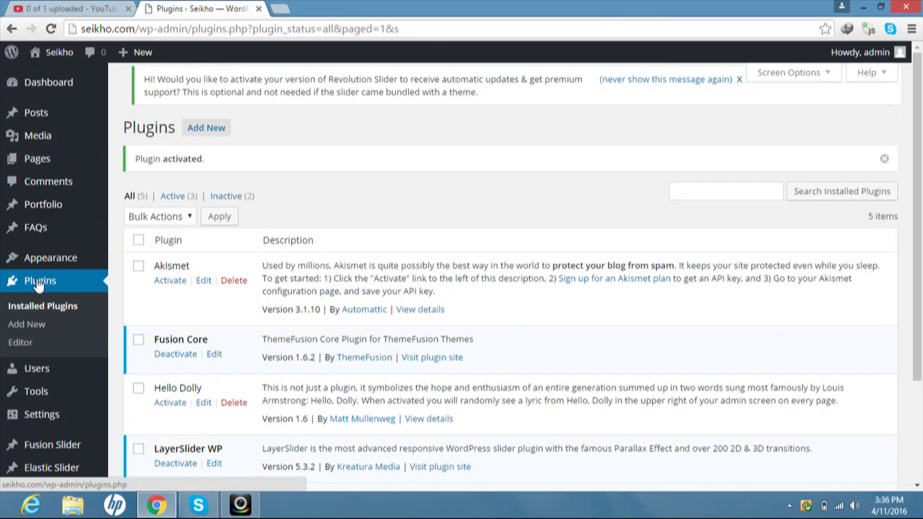
{"action": "mouse_move", "coordinate": [54, 57]}
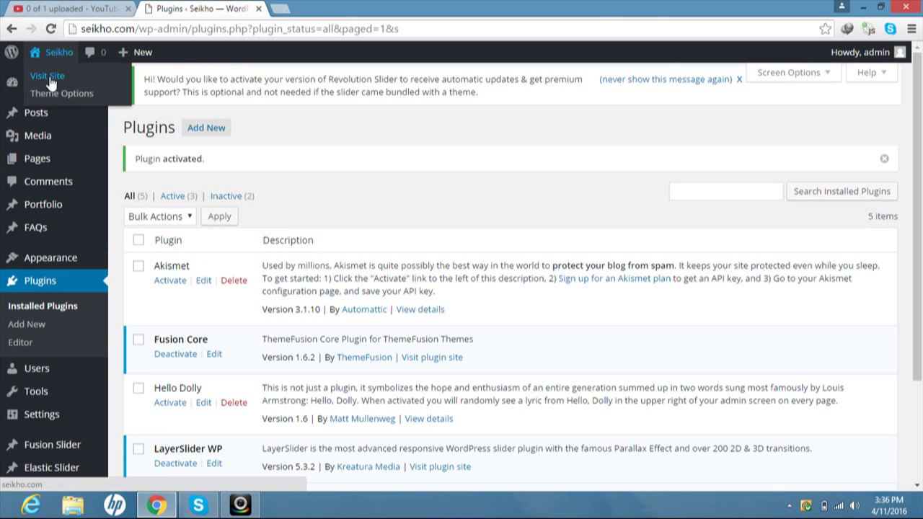
{"action": "left_click", "coordinate": [49, 76]}
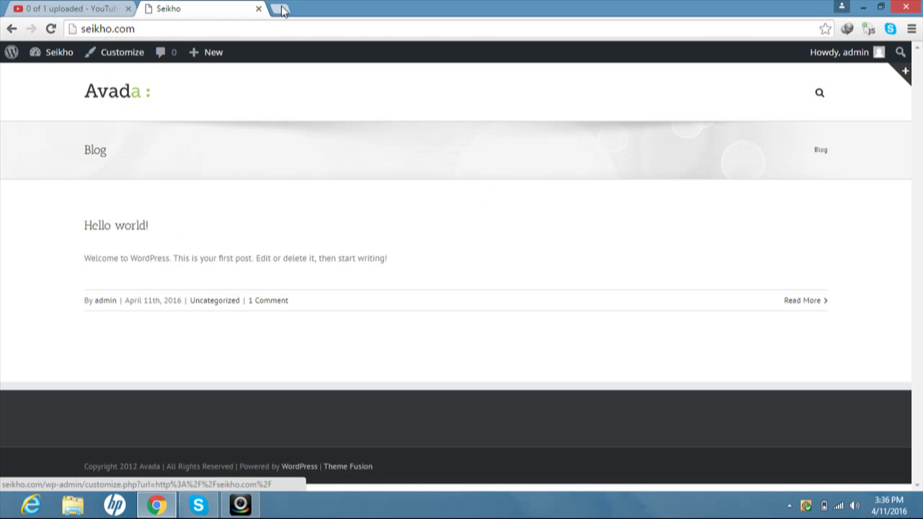
- Return to the installed plugins list, open the Revolution Slider page and look over its slider, template and usage sections
{"action": "left_click", "coordinate": [12, 30]}
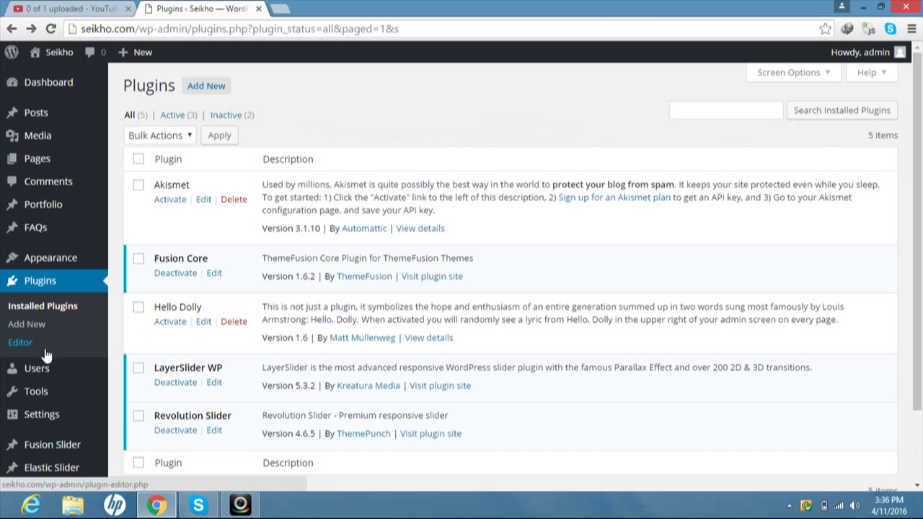
{"action": "mouse_move", "coordinate": [39, 397]}
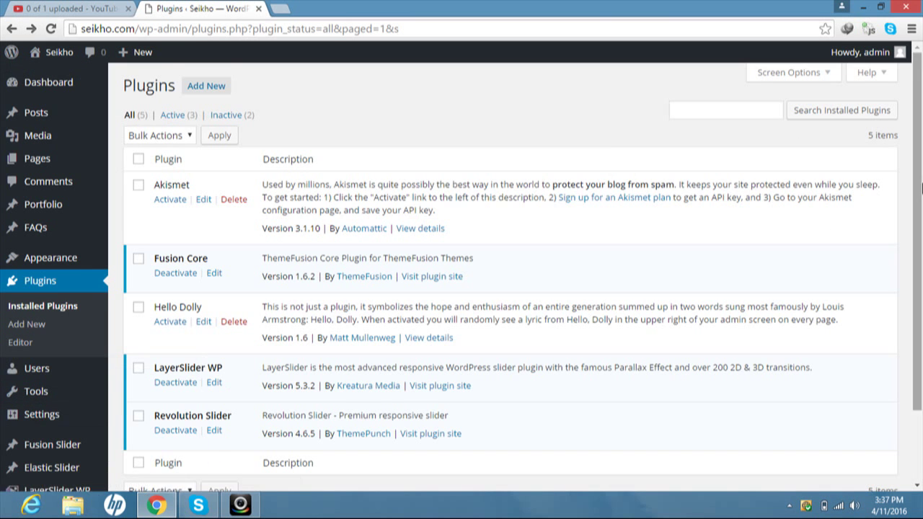
{"action": "scroll", "coordinate": [921, 187], "scroll_direction": "down", "scroll_amount": 3}
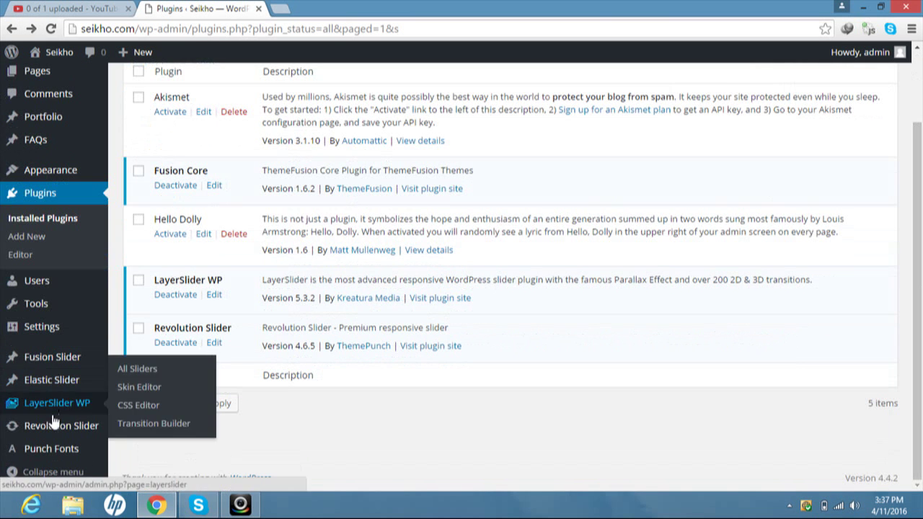
{"action": "left_click", "coordinate": [78, 426]}
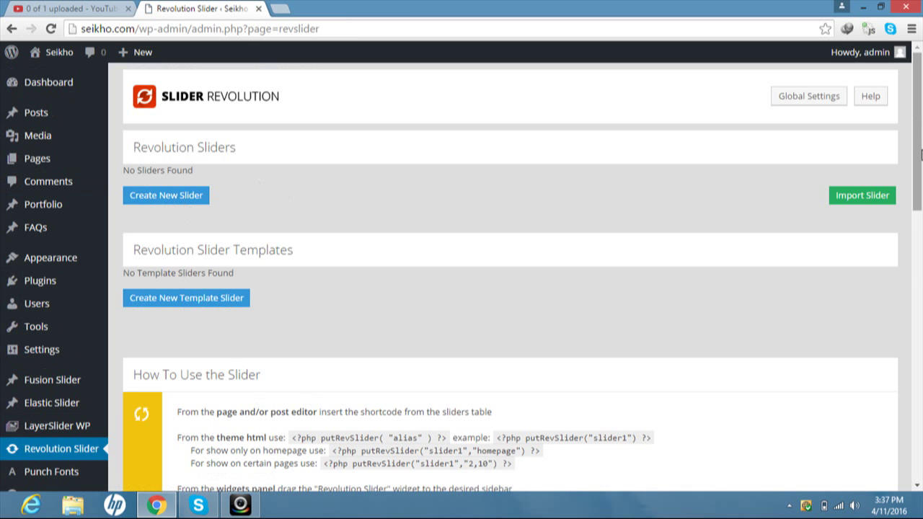
{"action": "left_click_drag", "start_coordinate": [920, 154], "coordinate": [917, 202]}
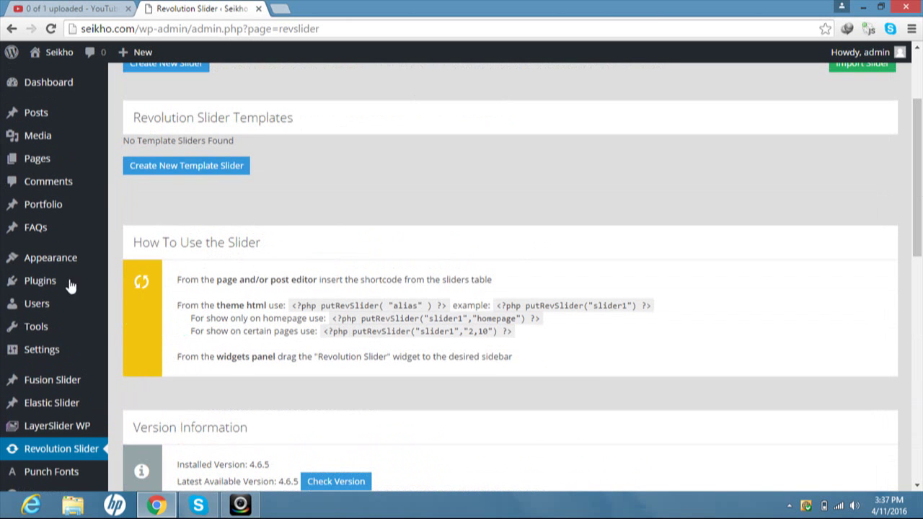
- Open the Avada theme options and look over the General settings, including the demo import and responsive options
{"action": "mouse_move", "coordinate": [45, 263]}
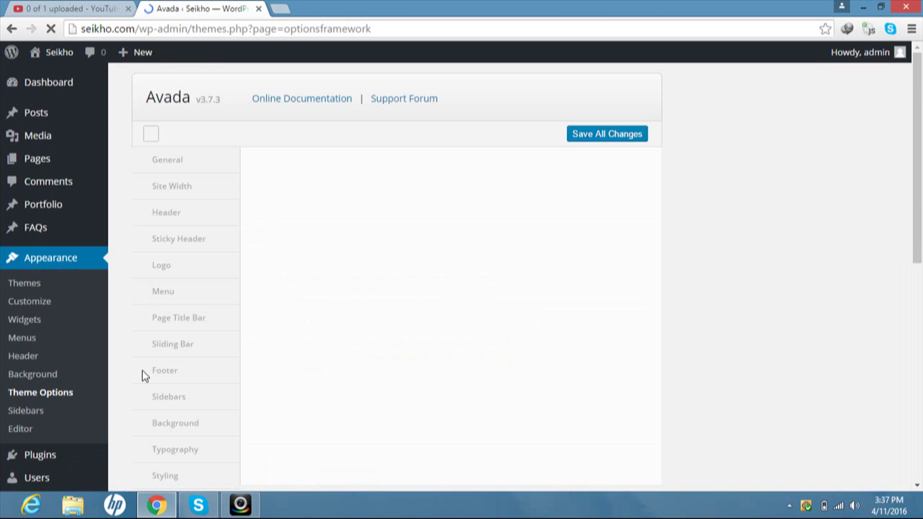
{"action": "left_click", "coordinate": [175, 166]}
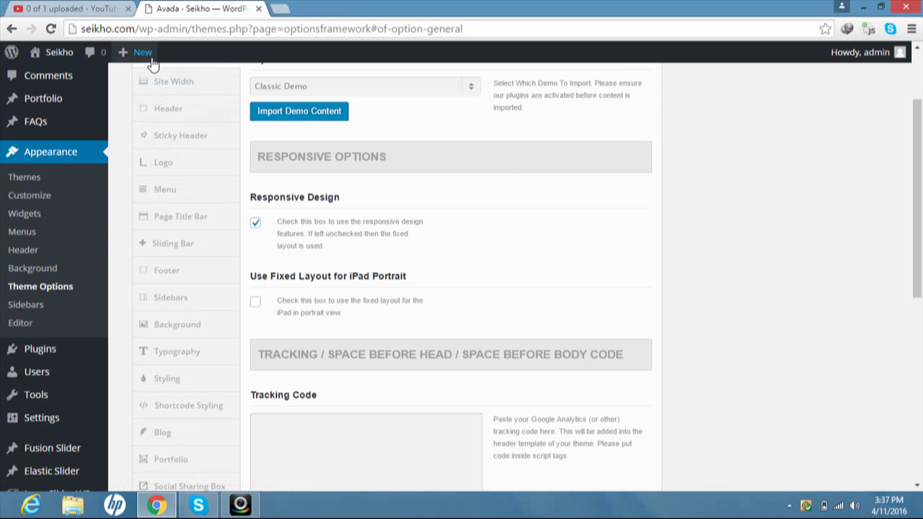
{"action": "mouse_move", "coordinate": [145, 56]}
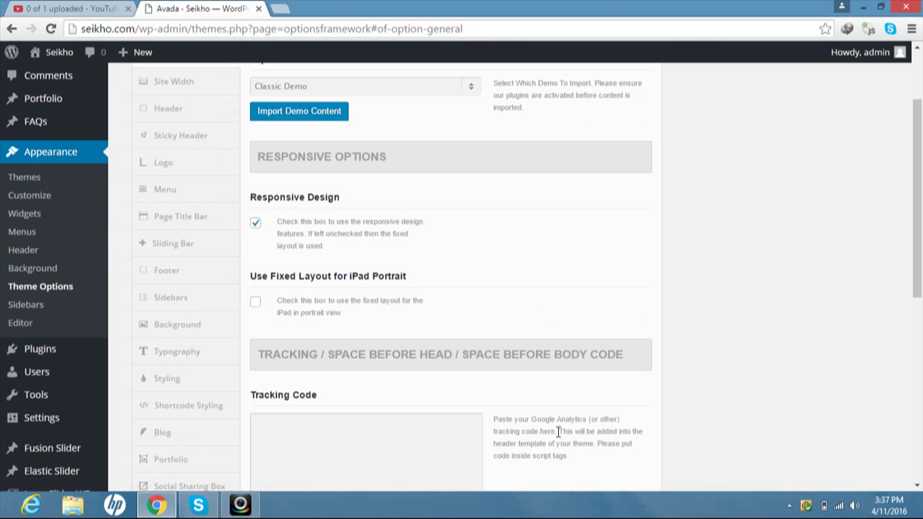
{"action": "left_click", "coordinate": [240, 505]}
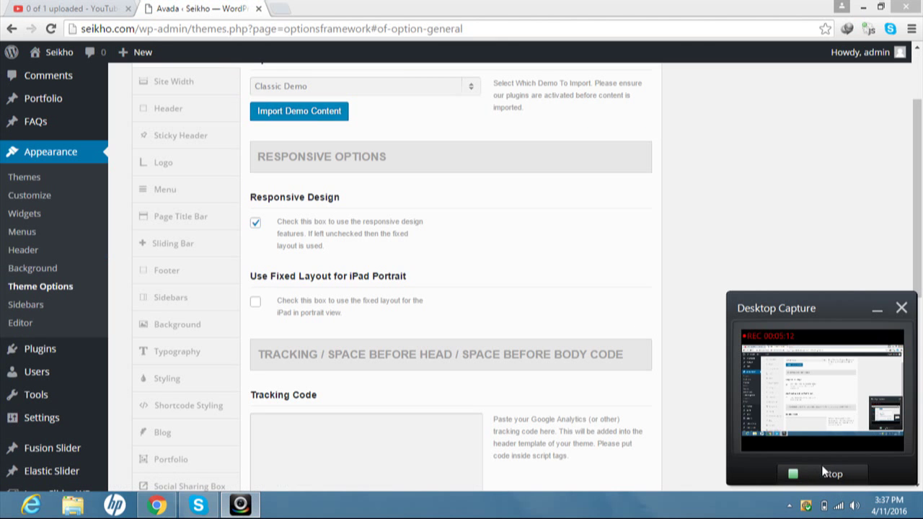
{"action": "left_click_drag", "start_coordinate": [920, 237], "coordinate": [894, 182]}
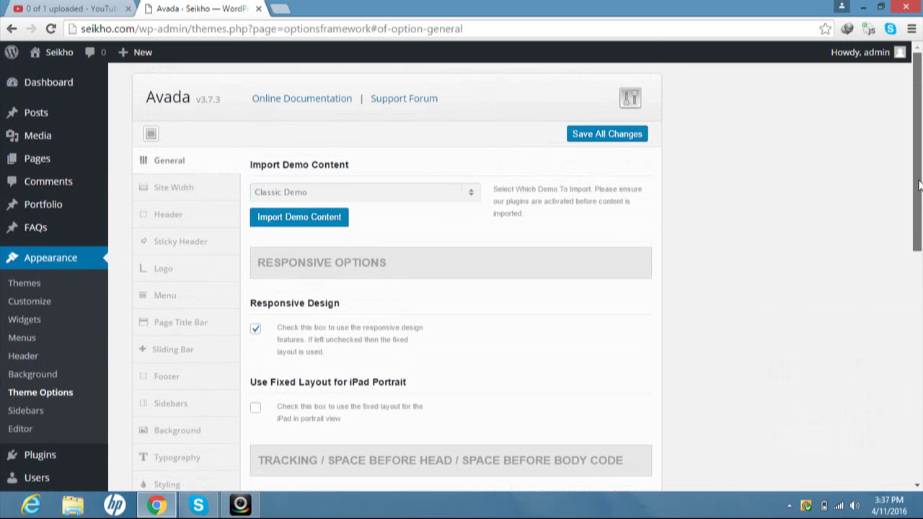
- Import the Classic Demo content from Avada's General theme options and accept replacing the current theme options, sliders and widgets
{"action": "left_click", "coordinate": [173, 167]}
{"action": "left_click", "coordinate": [312, 218]}
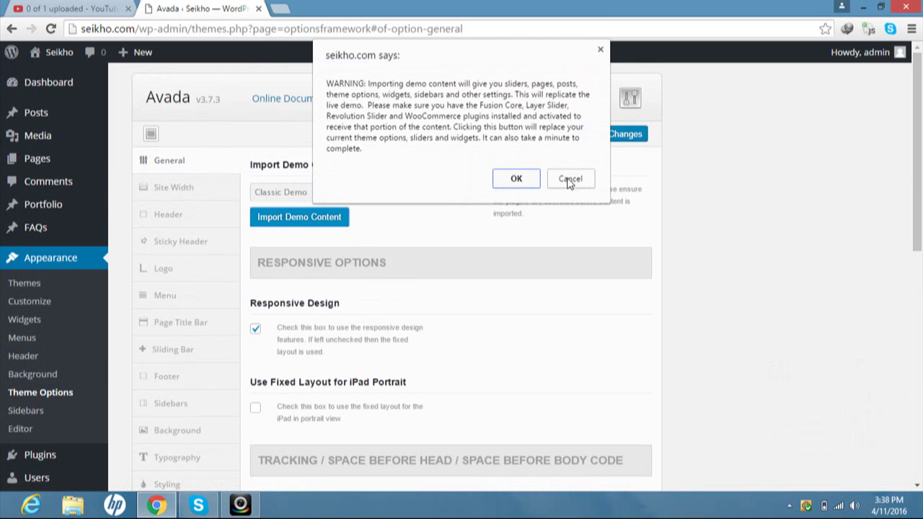
{"action": "left_click", "coordinate": [524, 180]}
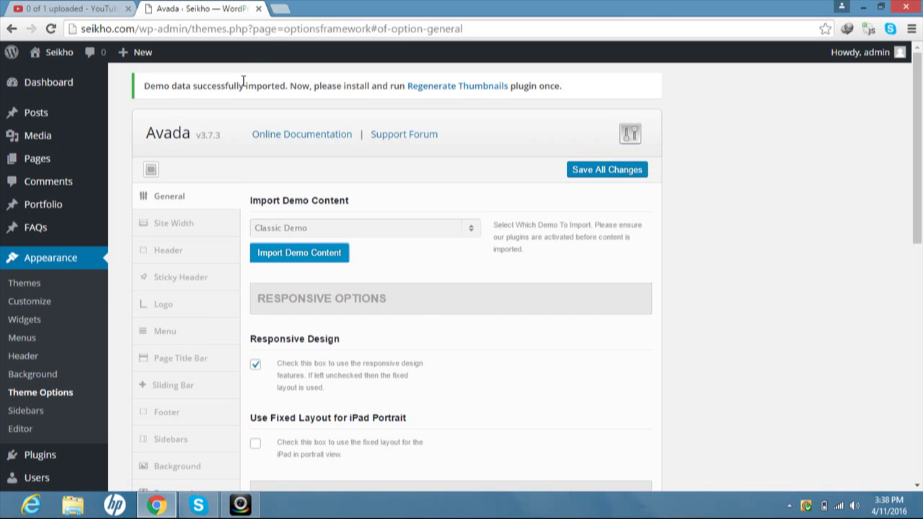
- Open the live Seikho site in a new browser tab and look through the home page down to the testimonials
{"action": "left_click_drag", "start_coordinate": [916, 186], "coordinate": [919, 229]}
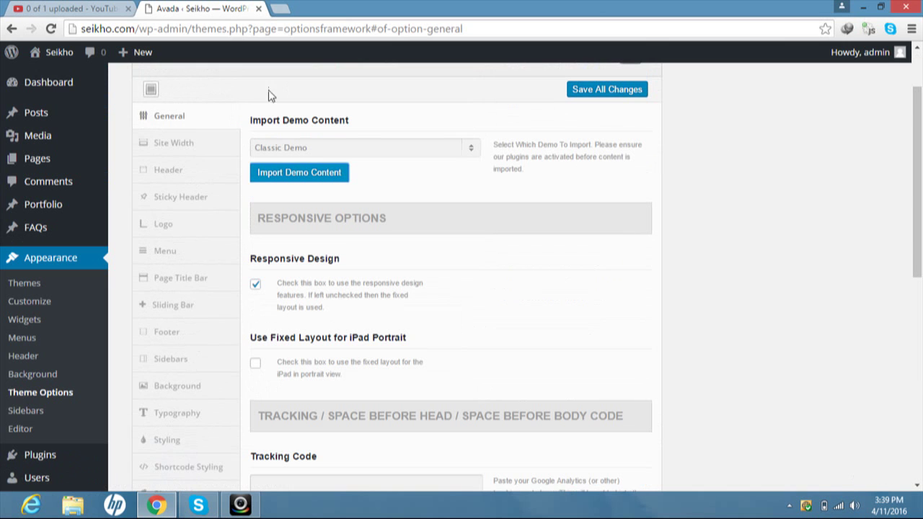
{"action": "mouse_move", "coordinate": [52, 58]}
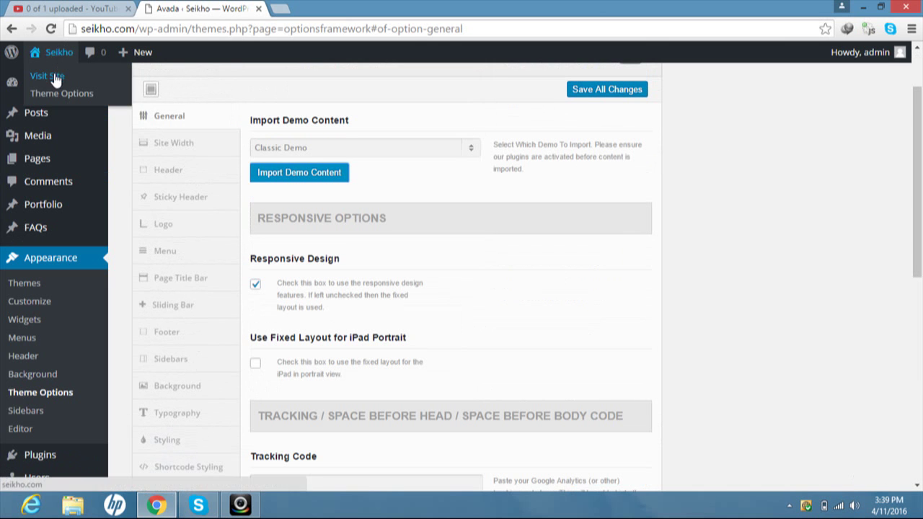
{"action": "right_click", "coordinate": [55, 79]}
{"action": "left_click", "coordinate": [79, 83]}
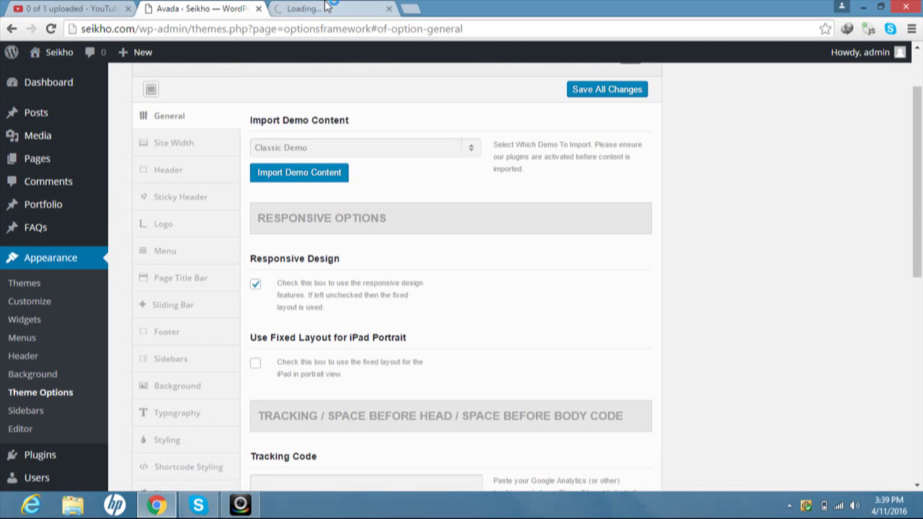
{"action": "left_click", "coordinate": [326, 6]}
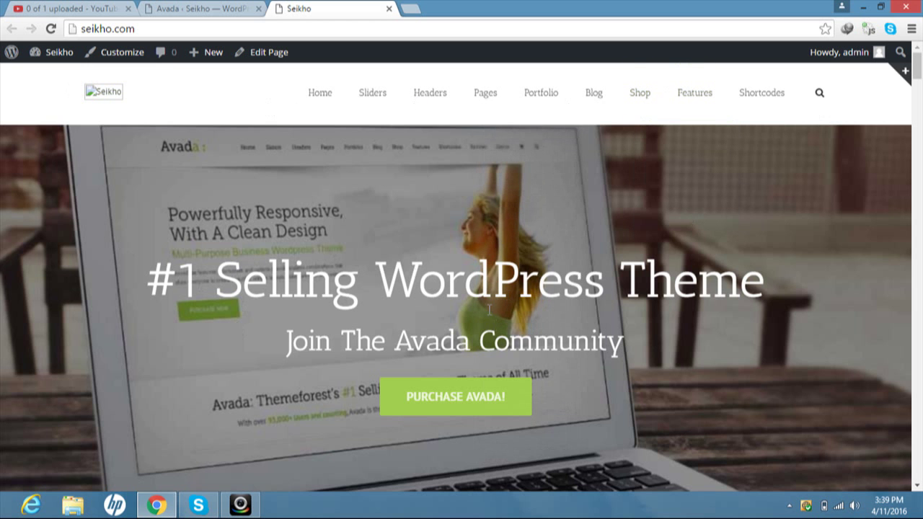
{"action": "left_click_drag", "start_coordinate": [918, 58], "coordinate": [904, 401]}
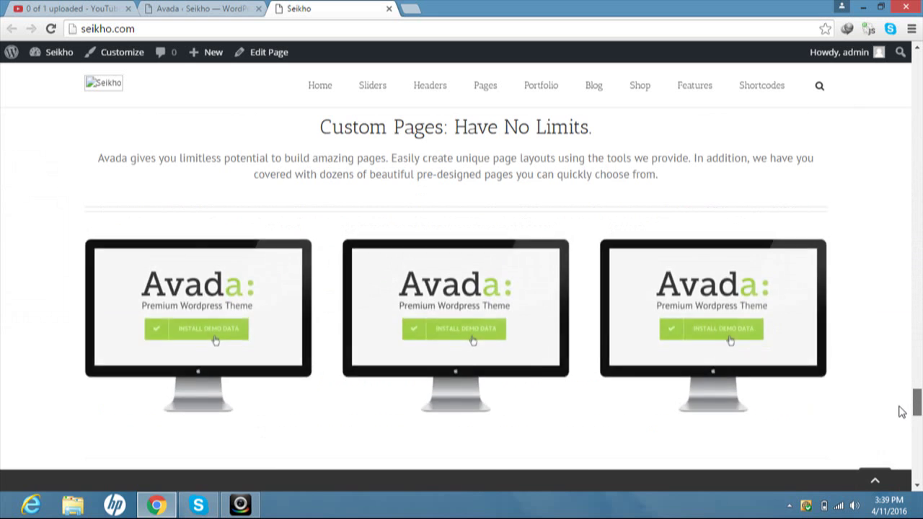
{"action": "left_click_drag", "start_coordinate": [914, 410], "coordinate": [911, 447]}
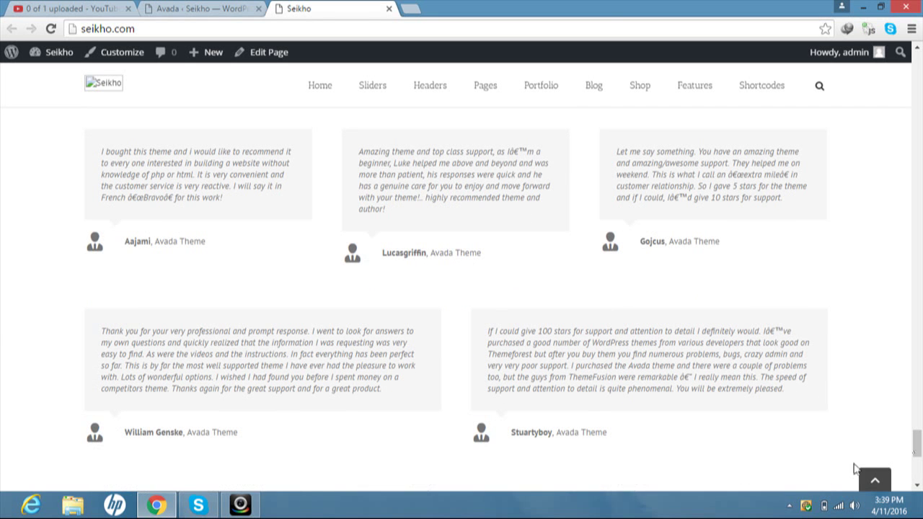
{"action": "left_click", "coordinate": [240, 505]}
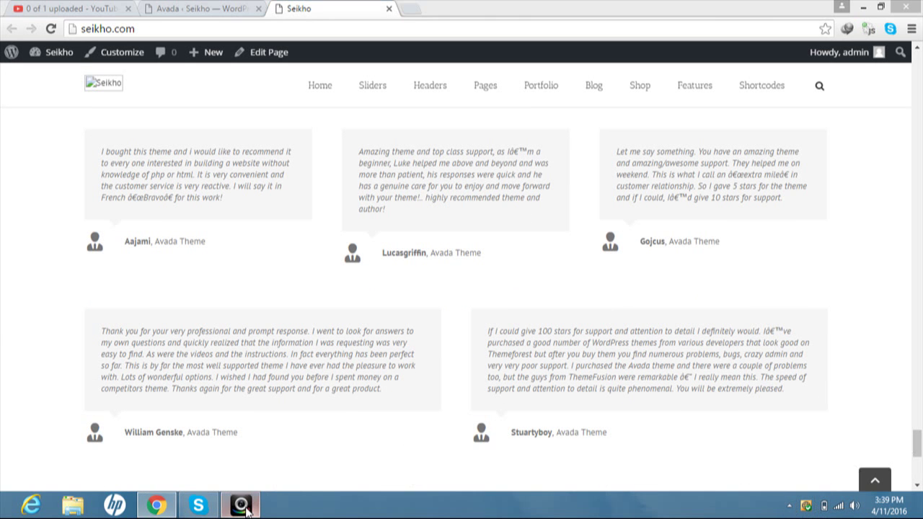